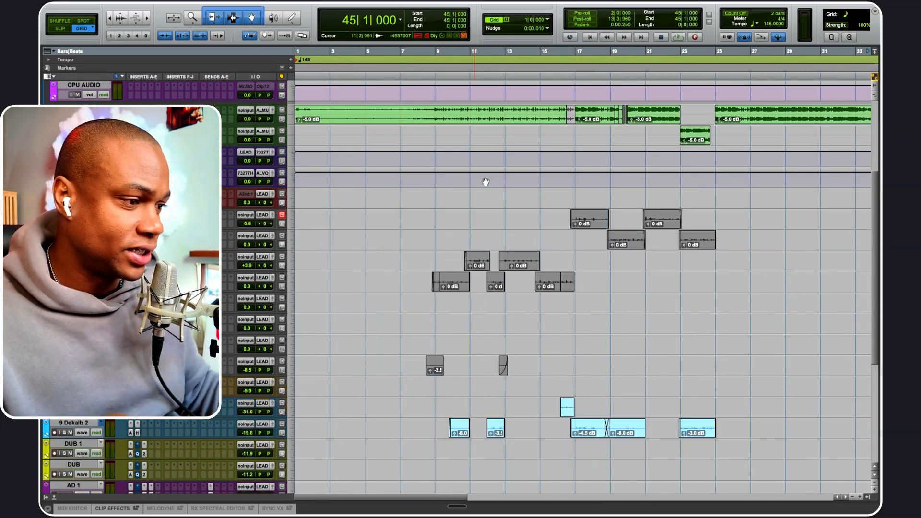
Play a short stretch of the session from bar 17 on the 9 Dekalb 2 track and stop playback
drag(541, 114, 760, 425)
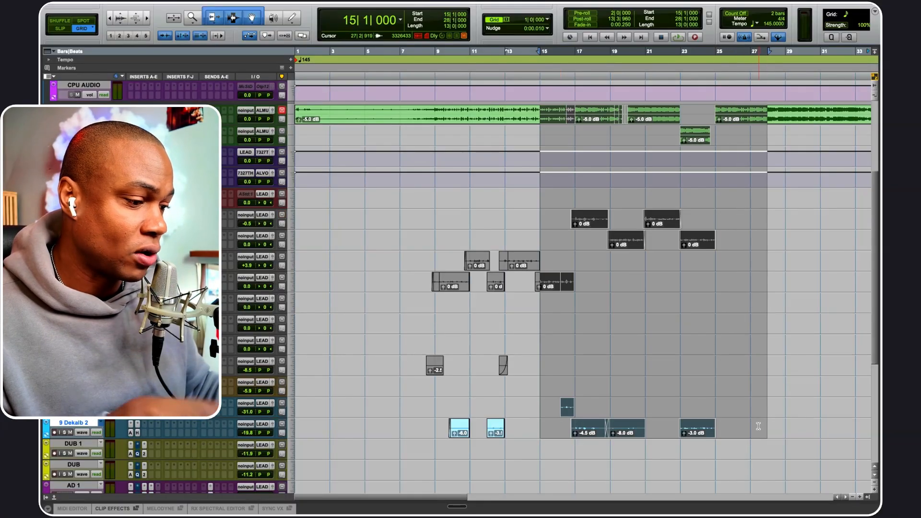
click(740, 422)
scroll(737, 419, down, 7)
click(566, 274)
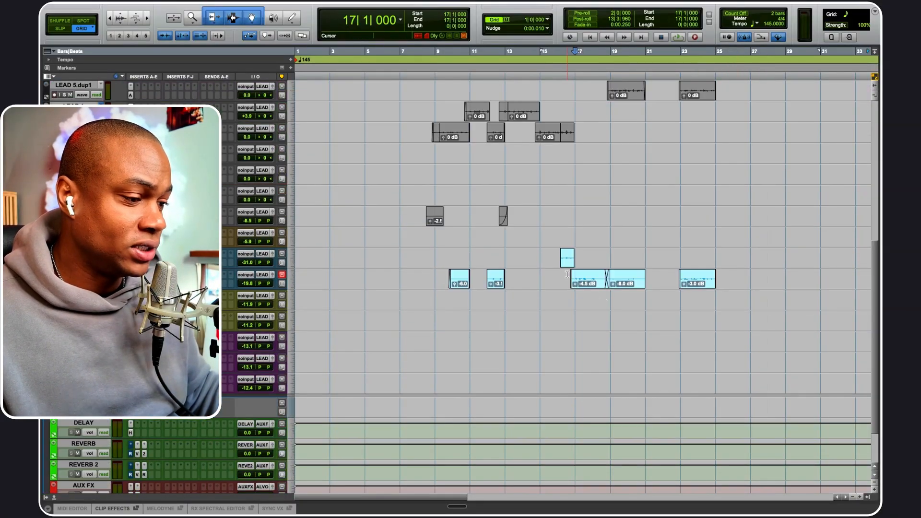
key(space)
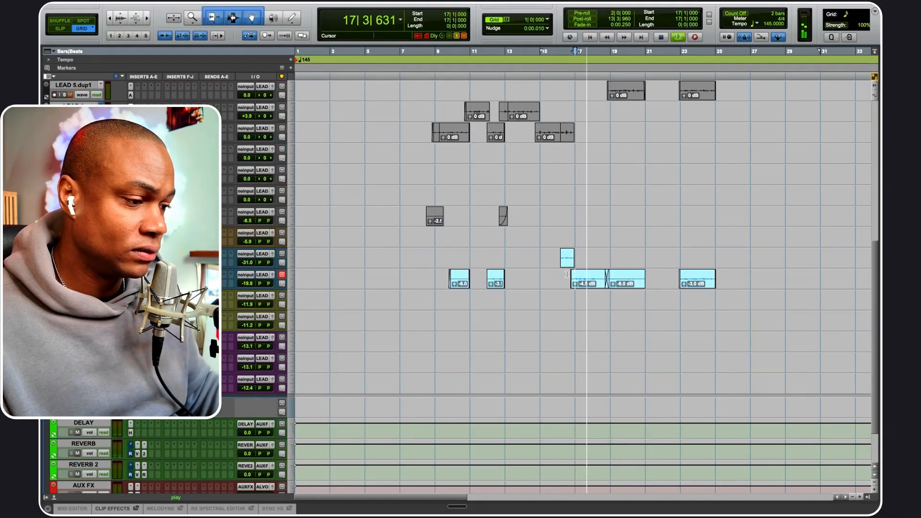
key(space)
Enlarge the BEAT 2 track's height to about that of the BEAT 1.01 track above it
key(r)
scroll(570, 292, up, 3)
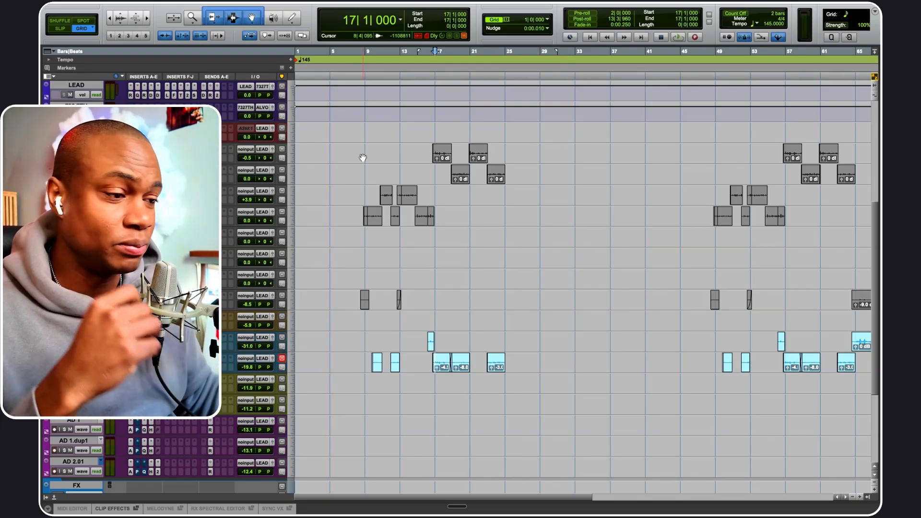
scroll(363, 157, up, 5)
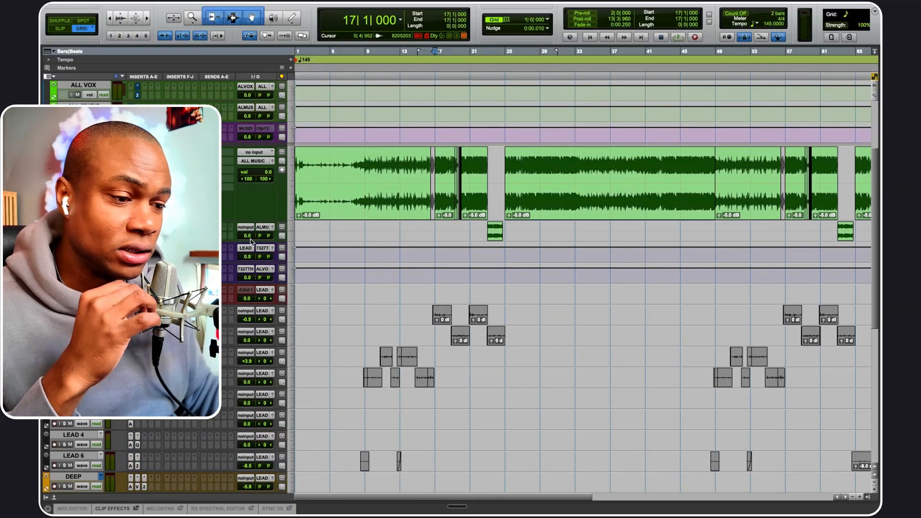
drag(250, 244, 244, 314)
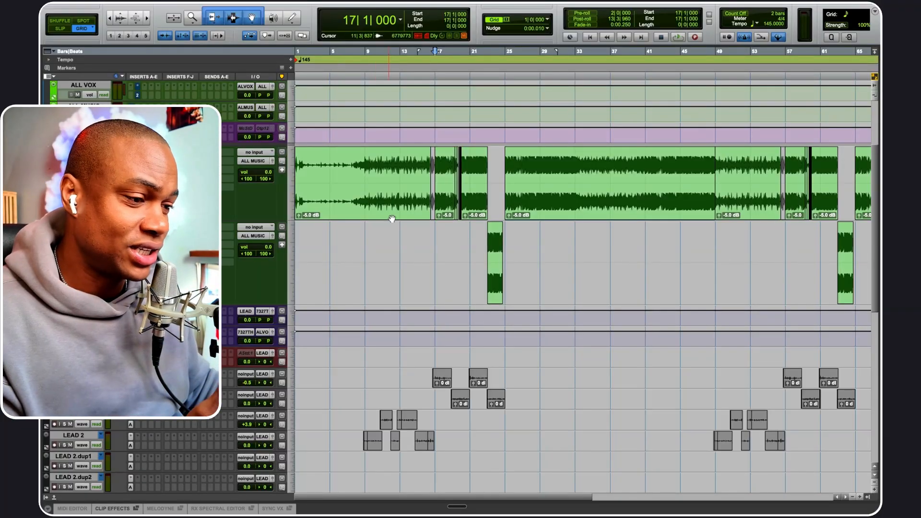
Audition the session from bar 13 on the BEAT 1.01 track, running past bar 19, and stop playback
click(404, 161)
key(space)
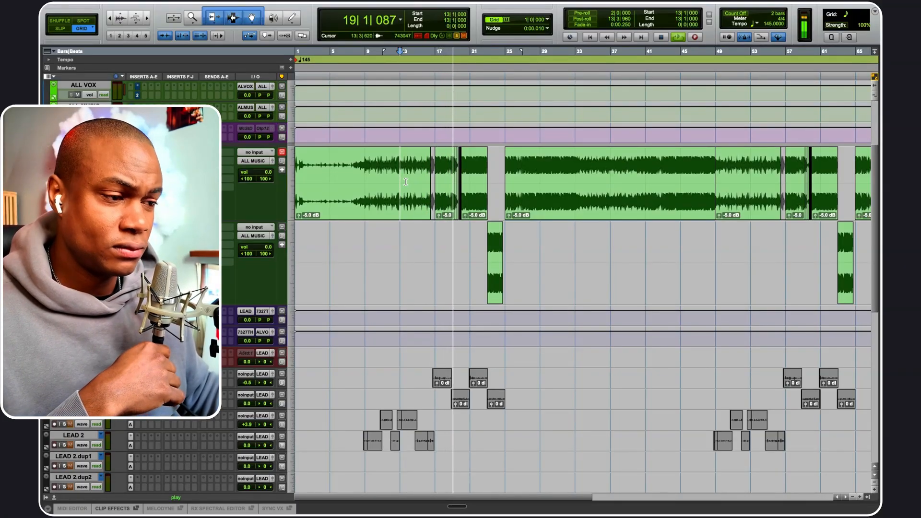
key(space)
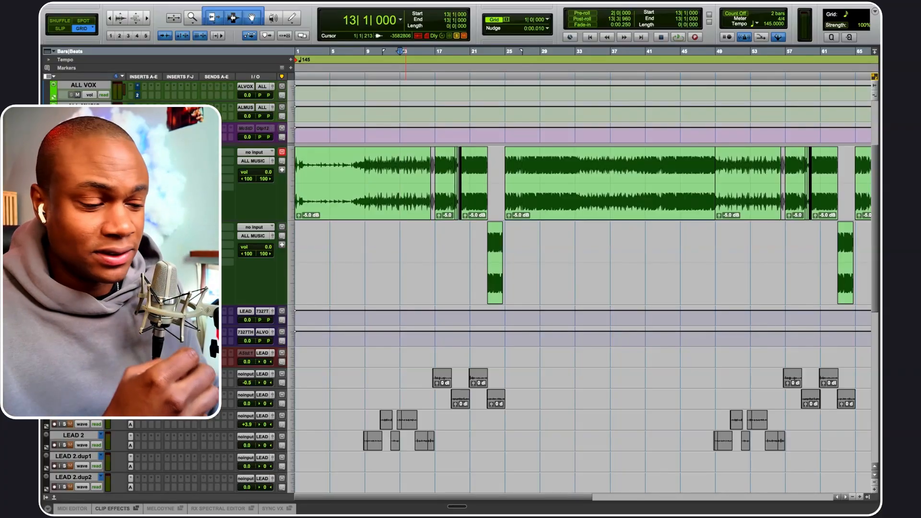
Examine the vocal clips from bar 49 onward and the beat edits above them around bar 53
scroll(581, 343, down, 5)
scroll(581, 342, up, 6)
scroll(581, 342, right, 5)
scroll(489, 222, down, 5)
scroll(489, 221, right, 2)
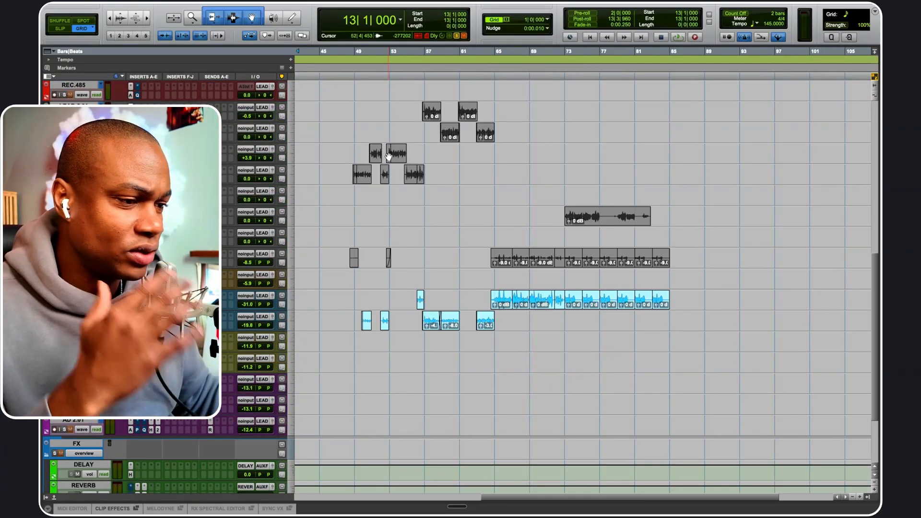
click(354, 128)
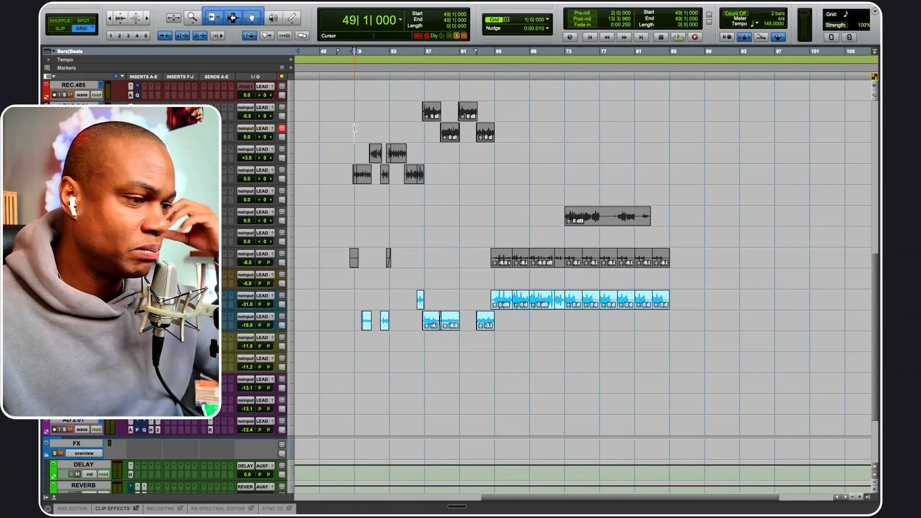
scroll(409, 170, up, 5)
click(393, 130)
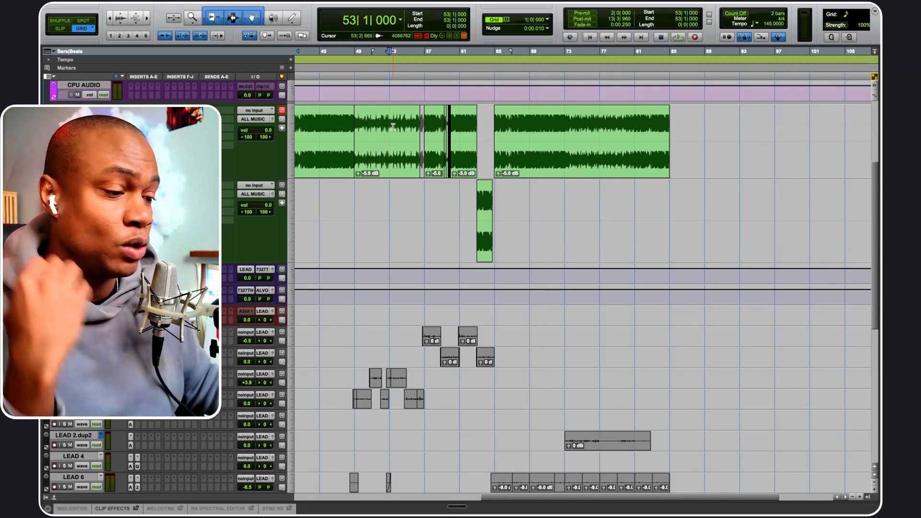
Audition the lead vocal section from bar 49 through about bar 56 and stop playback
scroll(399, 304, down, 5)
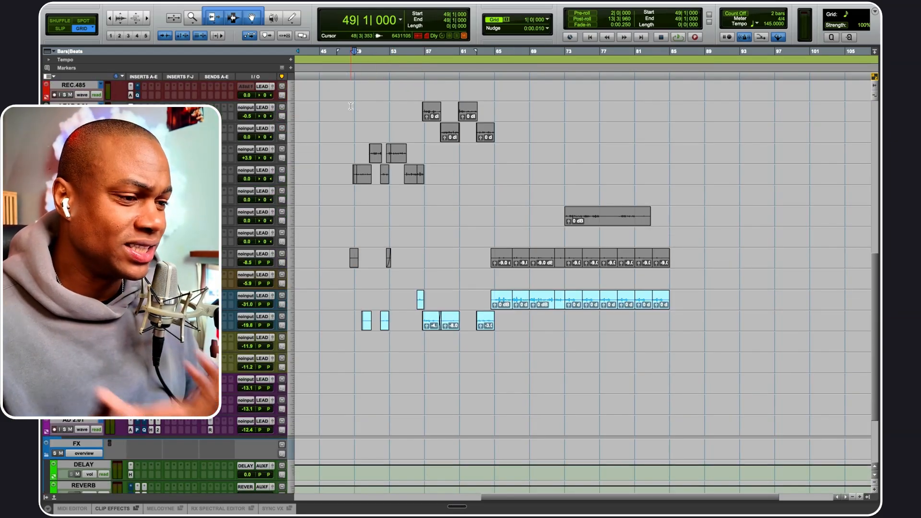
click(351, 106)
key(space)
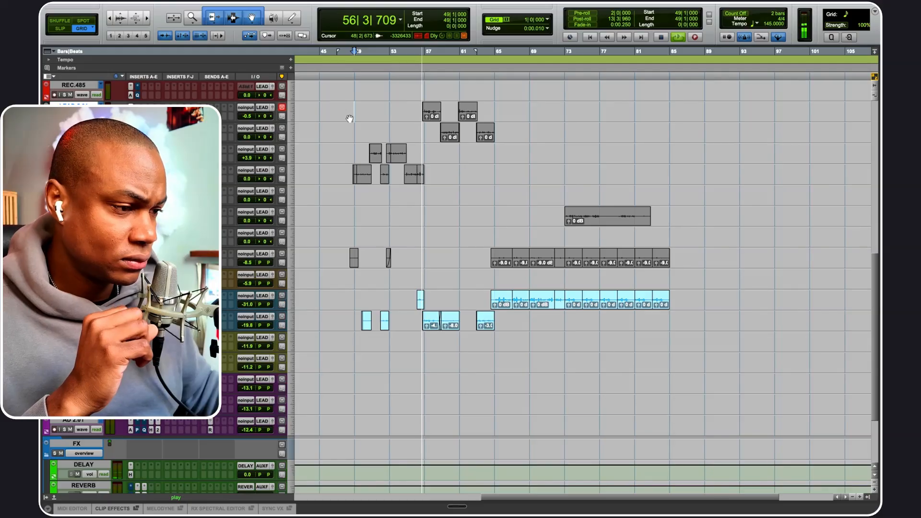
key(space)
Examine the cuts in the BEAT 1.01 clips from about bar 56 to bar 63
scroll(356, 131, up, 3)
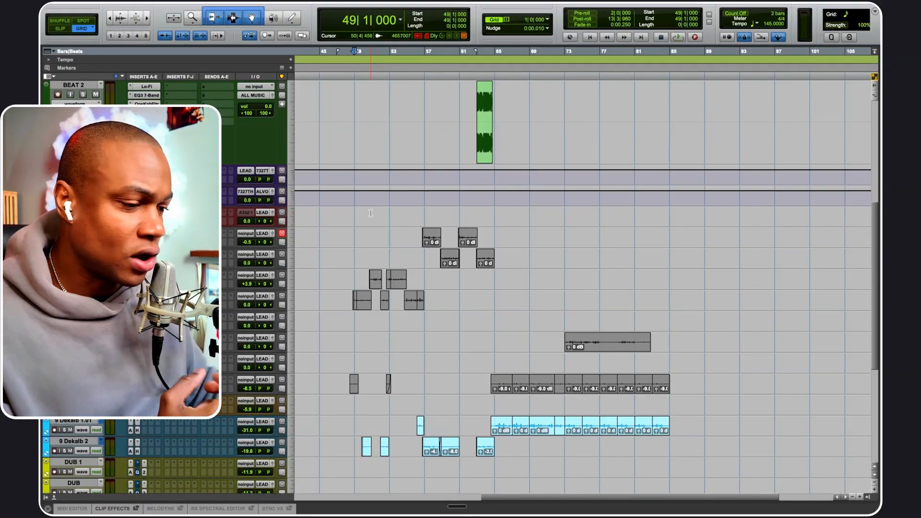
scroll(381, 259, up, 3)
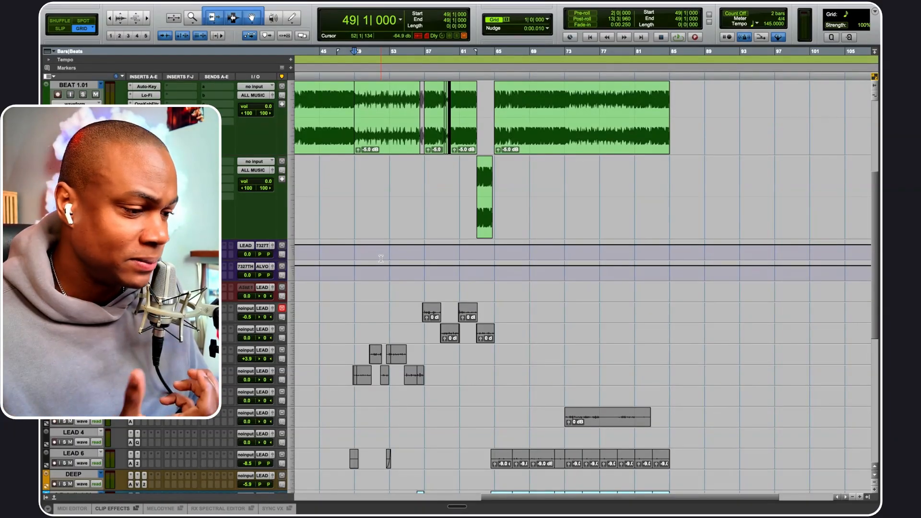
scroll(418, 427, down, 7)
scroll(418, 427, up, 7)
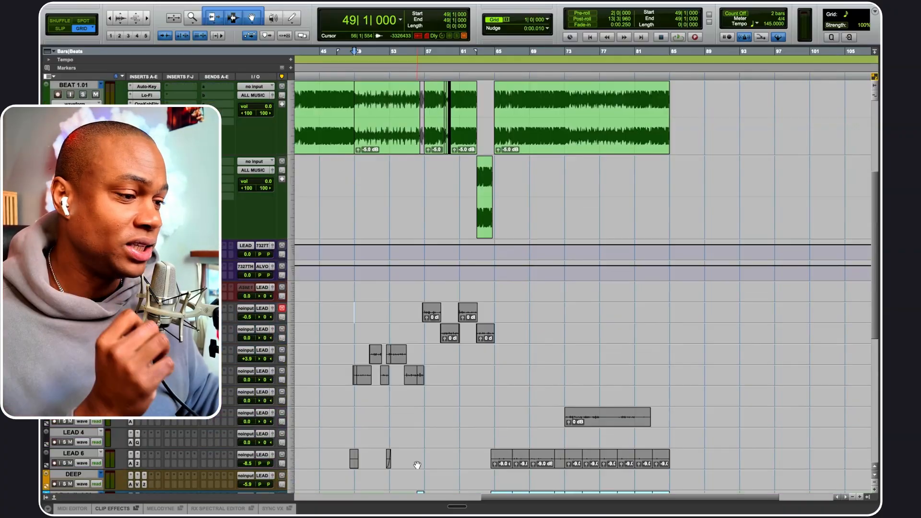
drag(412, 98, 480, 109)
click(412, 93)
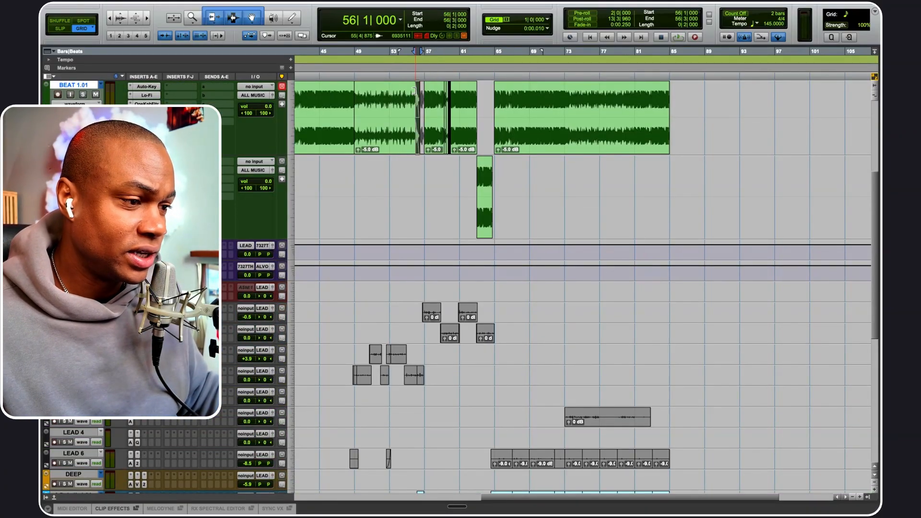
Audition the beat edits from bar 57, with a closer timeline view, to past bar 64 and stop playback
click(425, 167)
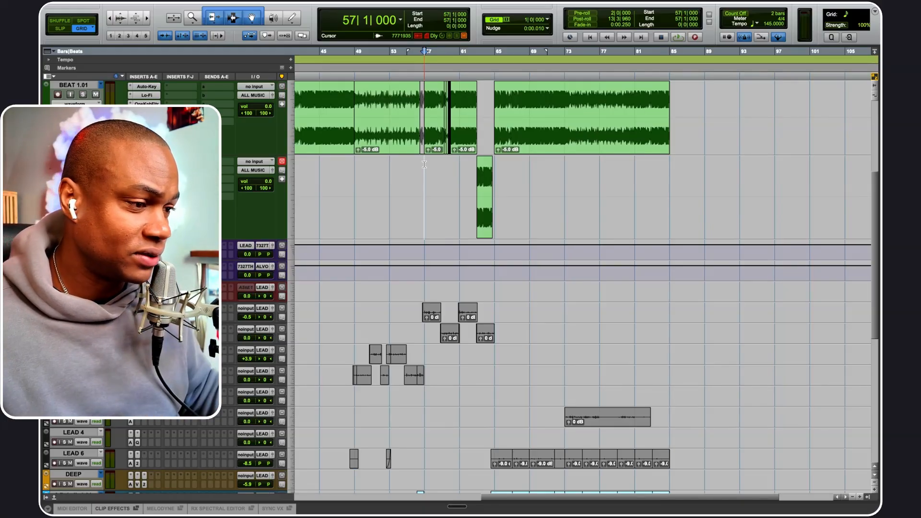
key(t)
key(t)
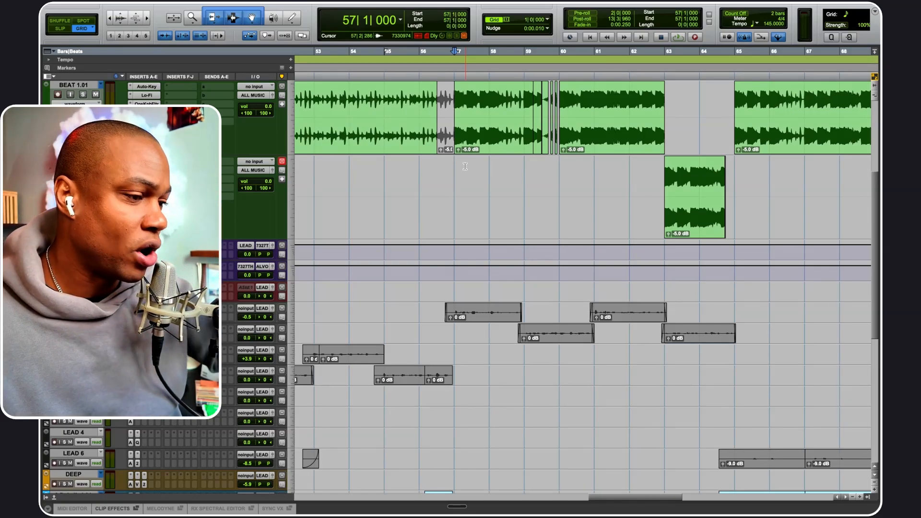
key(space)
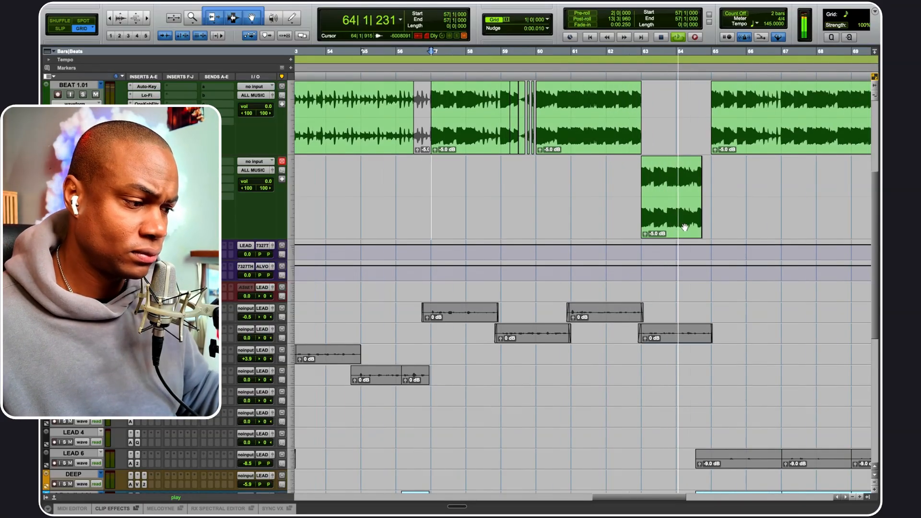
key(space)
Select bars 61 to 88 from LEAD 6 down to 9 Dekalb 1.01 and inspect the vocal clips
scroll(588, 336, down, 7)
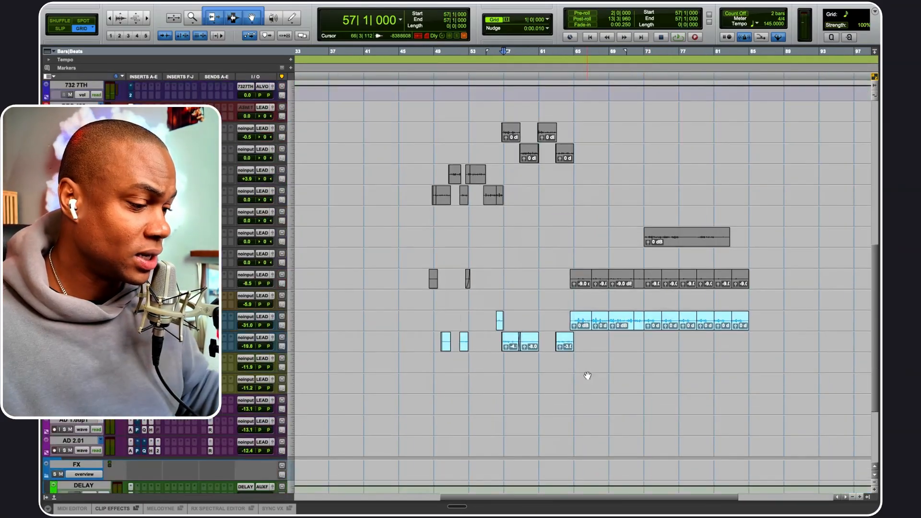
click(565, 263)
drag(576, 250, 776, 313)
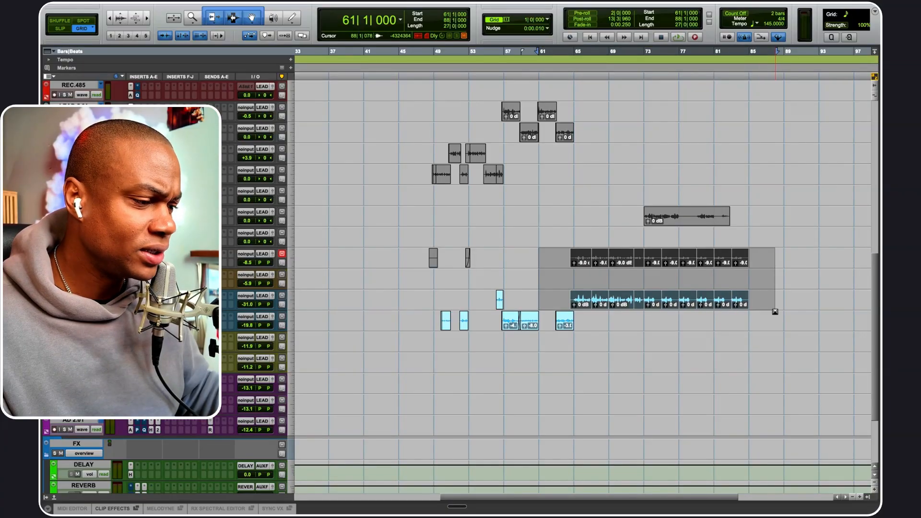
scroll(775, 312, up, 4)
scroll(773, 309, right, 4)
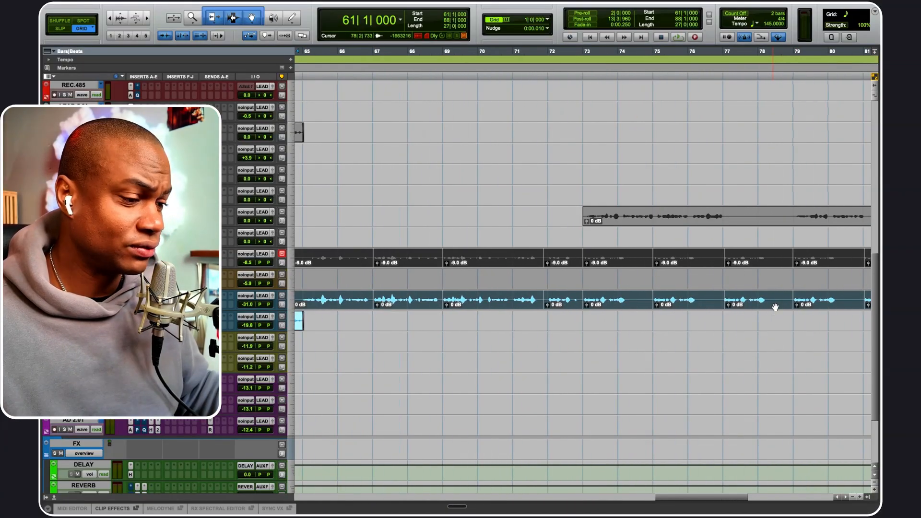
scroll(776, 307, down, 2)
click(447, 329)
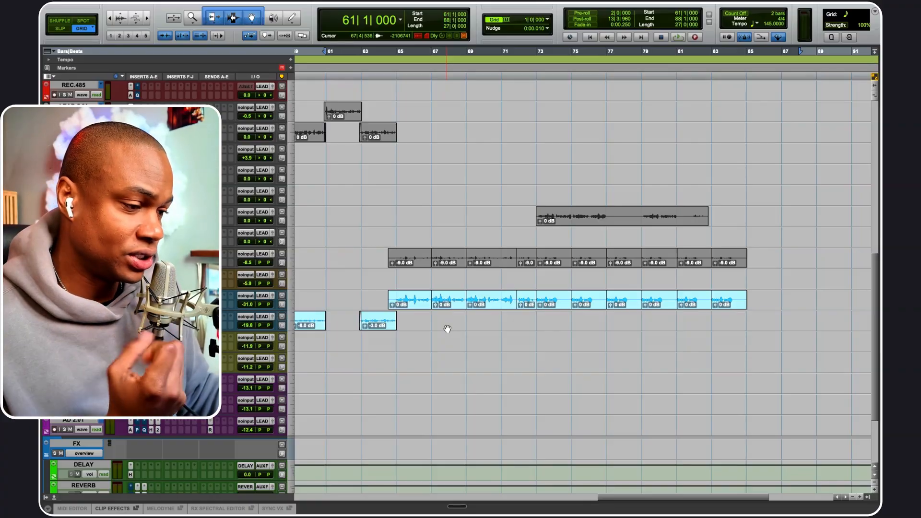
Audition the song from bar 64, select the first LEAD 6 clip of that section during playback, and stop
click(387, 253)
scroll(386, 253, up, 5)
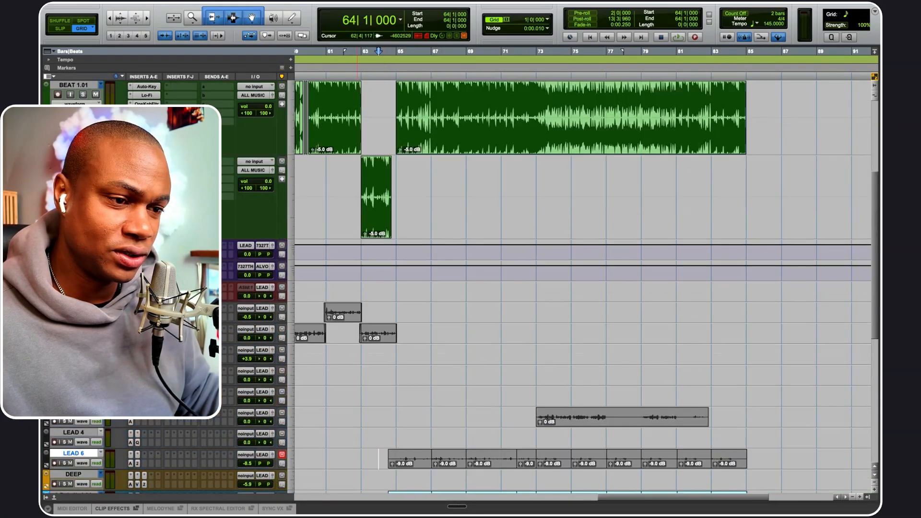
scroll(431, 244, down, 4)
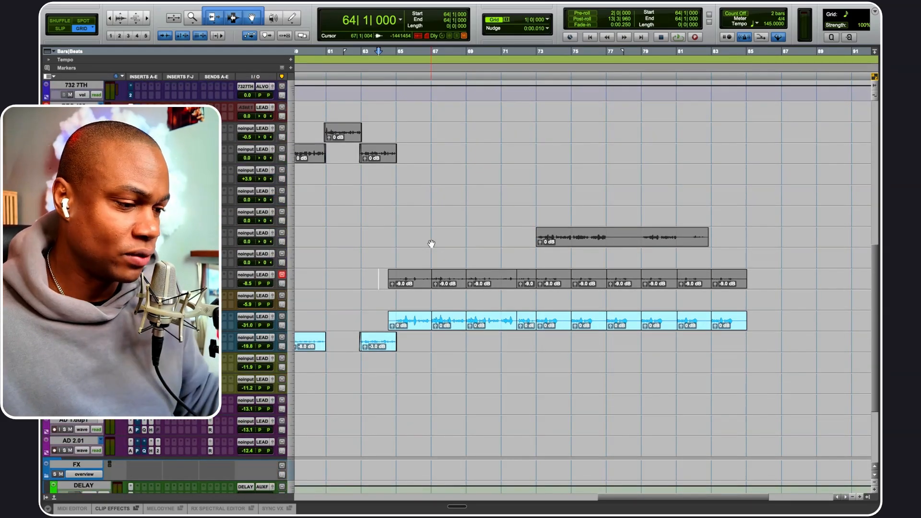
key(space)
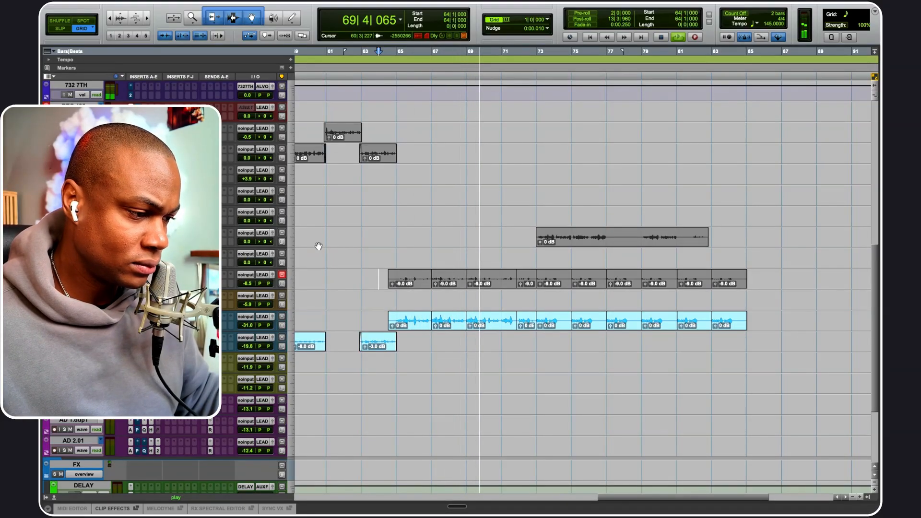
click(414, 285)
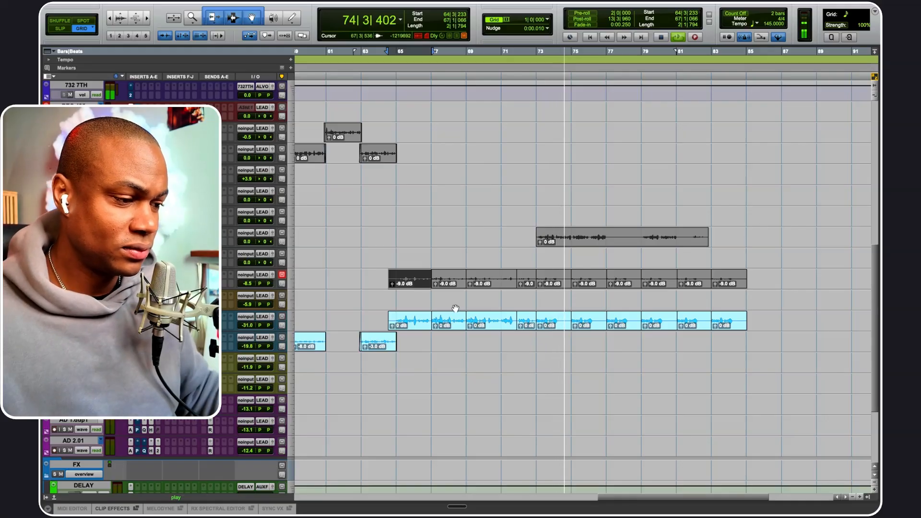
key(space)
Compare the LEAD 6 clips before bar 73 with the one starting at bar 73 by selecting them
click(551, 286)
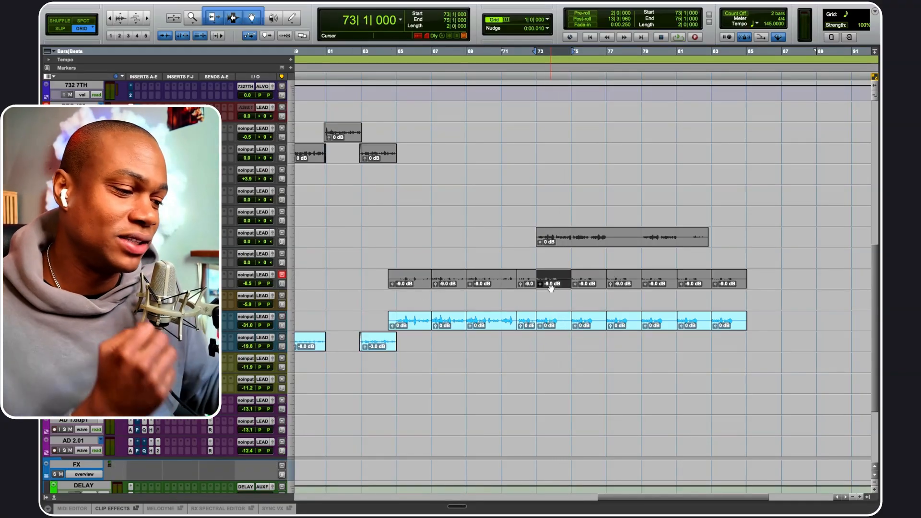
drag(531, 288, 405, 285)
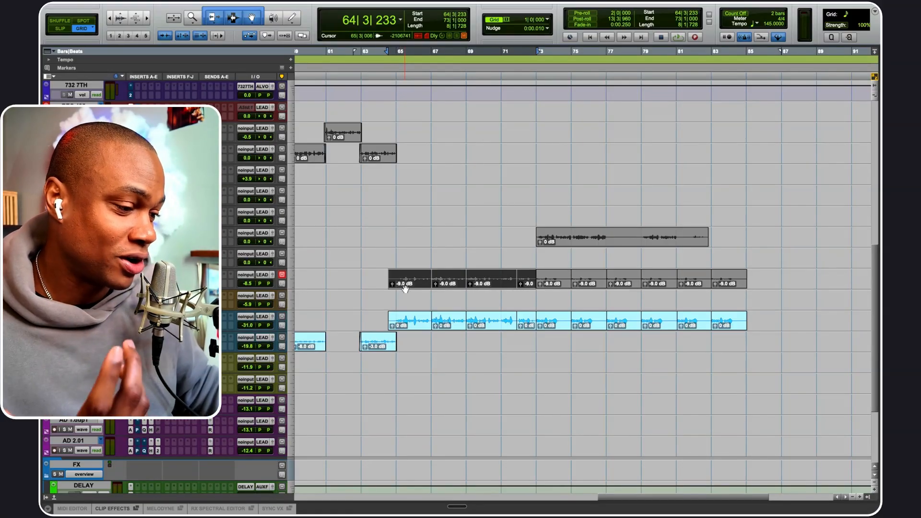
click(550, 285)
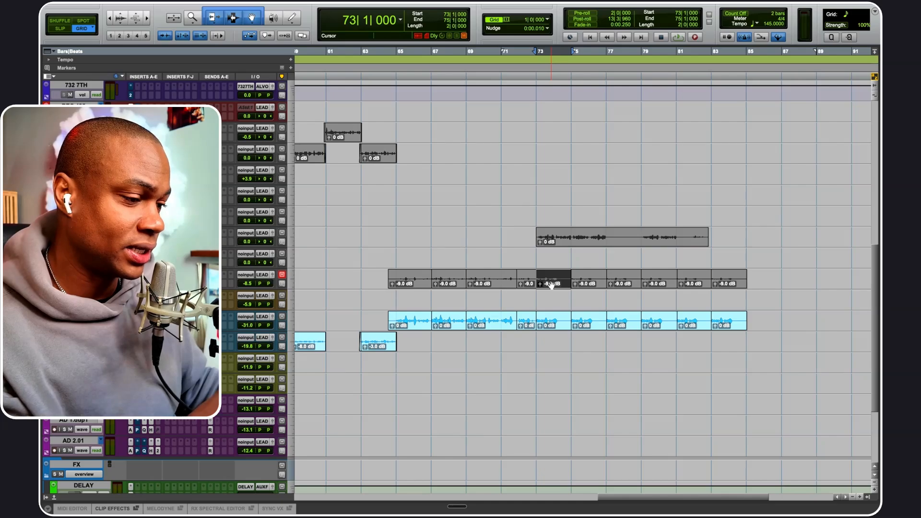
Select the LEAD 2.dup2 clip starting at bar 73 and play the session from there
click(534, 234)
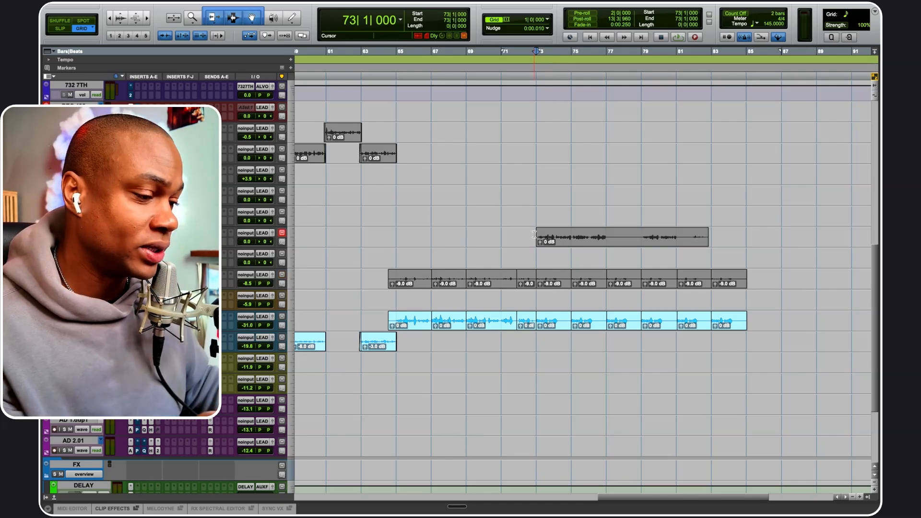
scroll(534, 234, up, 5)
click(594, 346)
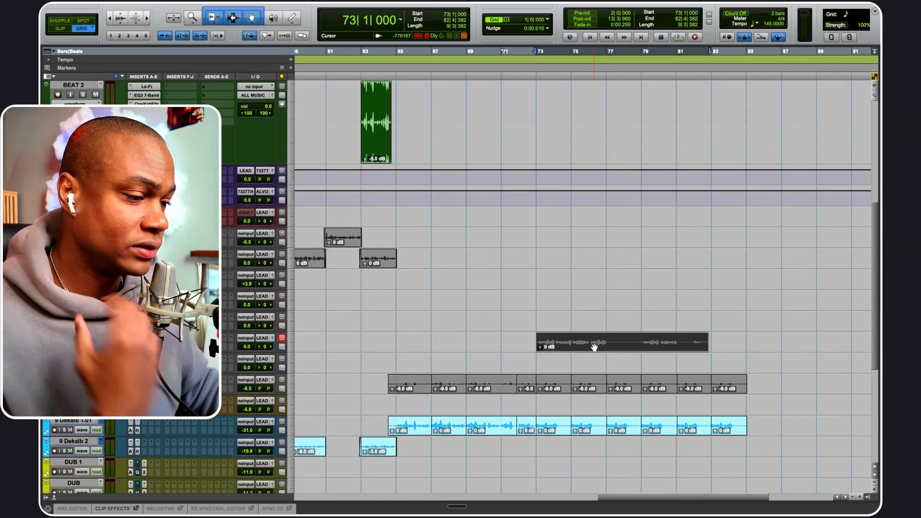
scroll(590, 355, up, 5)
key(space)
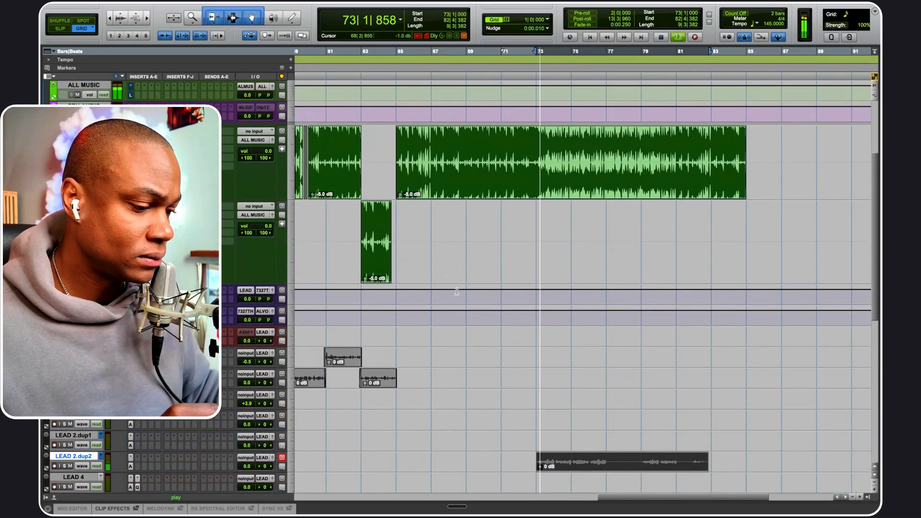
scroll(540, 359, down, 5)
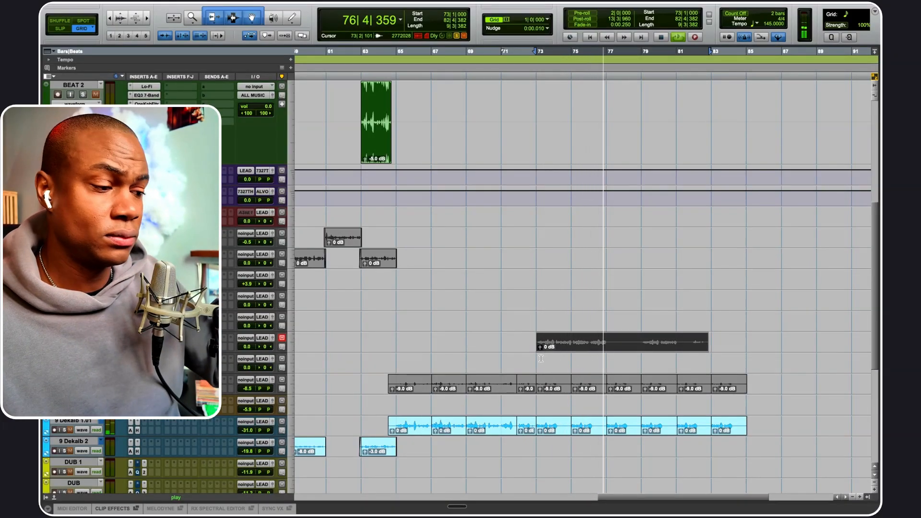
Stop playback and replay the session from bar 73 with the BEAT tracks in view
key(space)
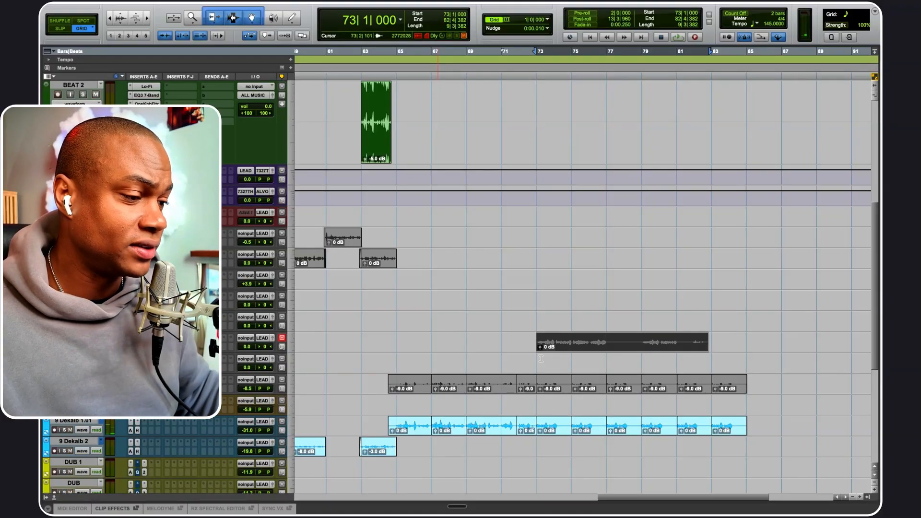
scroll(541, 358, up, 4)
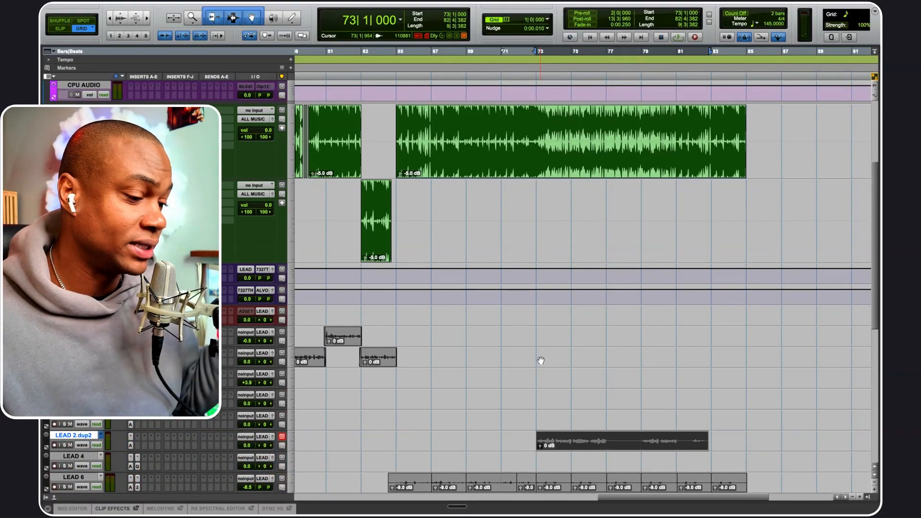
key(space)
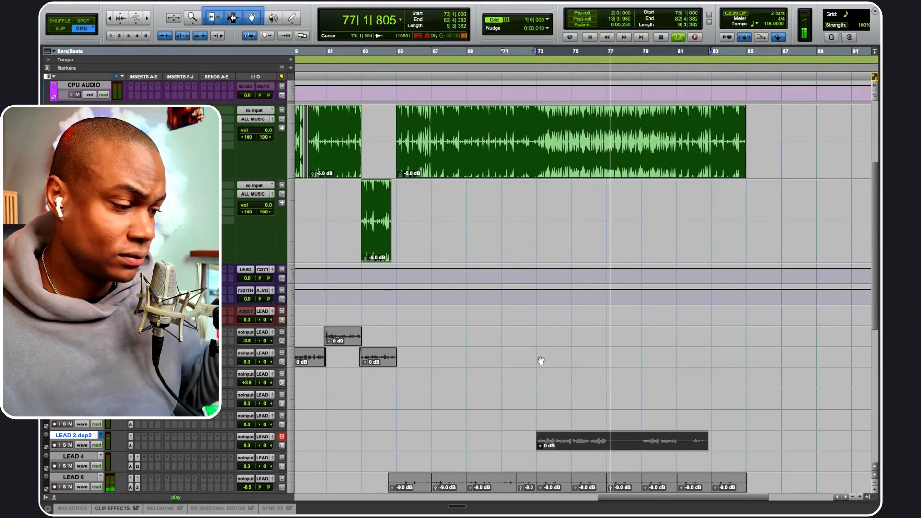
Select the LEAD 6 clip starting at bar 73 during playback to hear it from there, and stop
scroll(540, 360, down, 5)
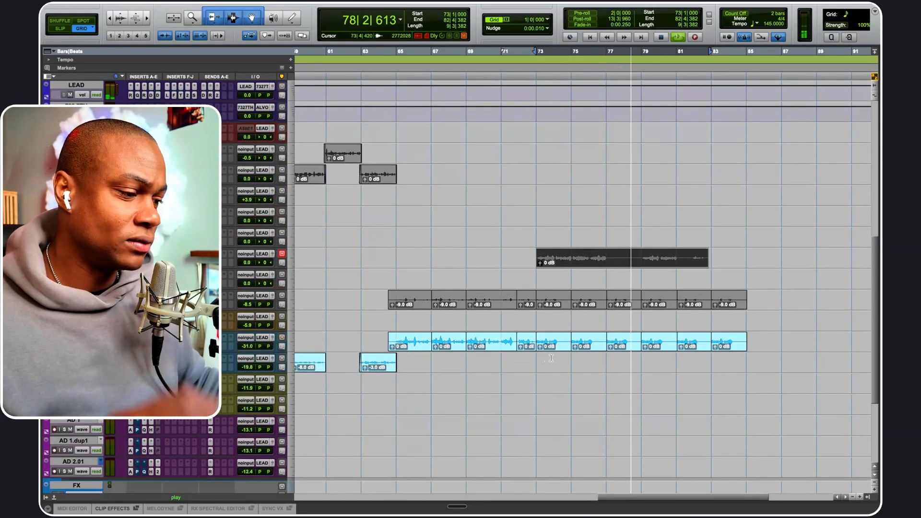
click(551, 304)
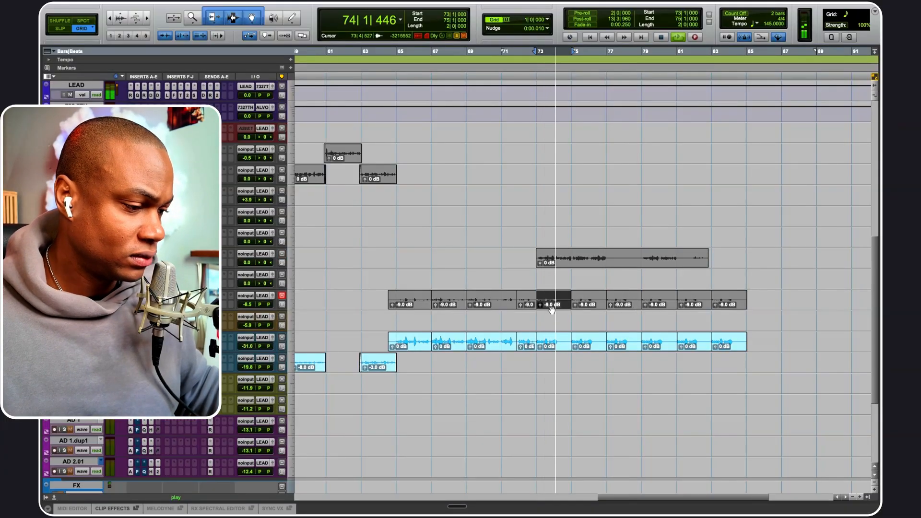
key(space)
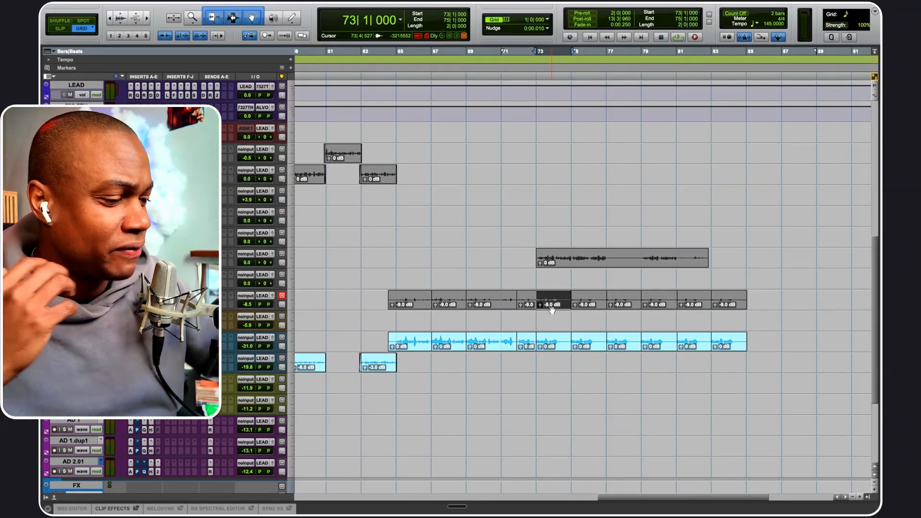
Place the edit cursor at bar 73 on the empty LEAD 2.dup1 track, audition the section from there, and stop
click(540, 234)
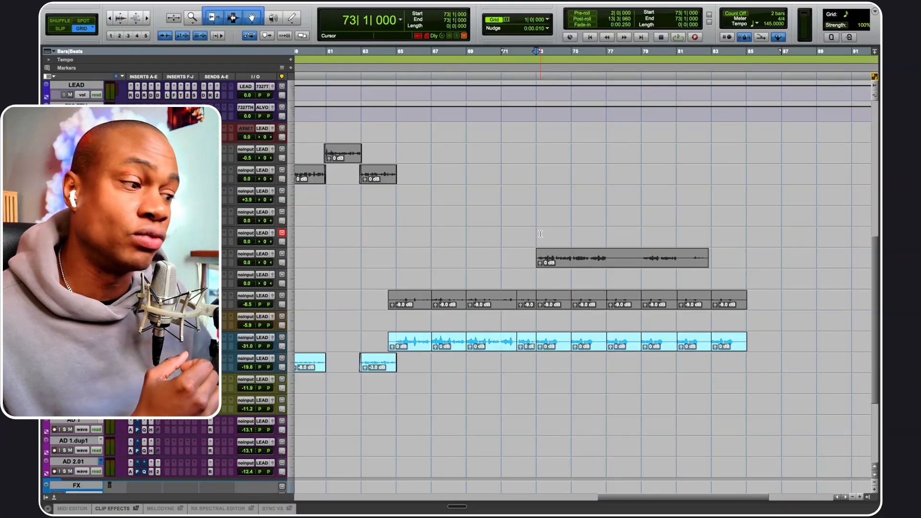
key(space)
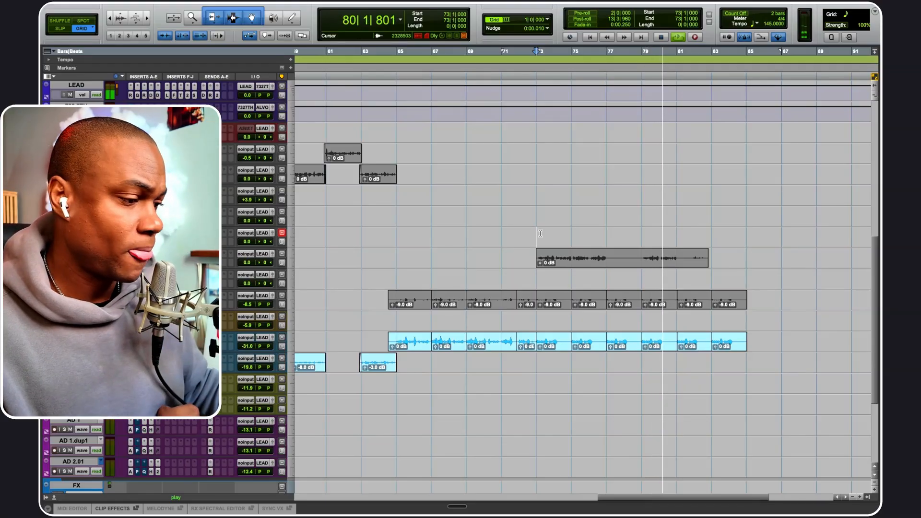
key(n)
key(space)
Select bars 1 to 28 from LEAD 5.01 down to DUB 1 and fill the view with the selection
click(403, 255)
key(alt+a)
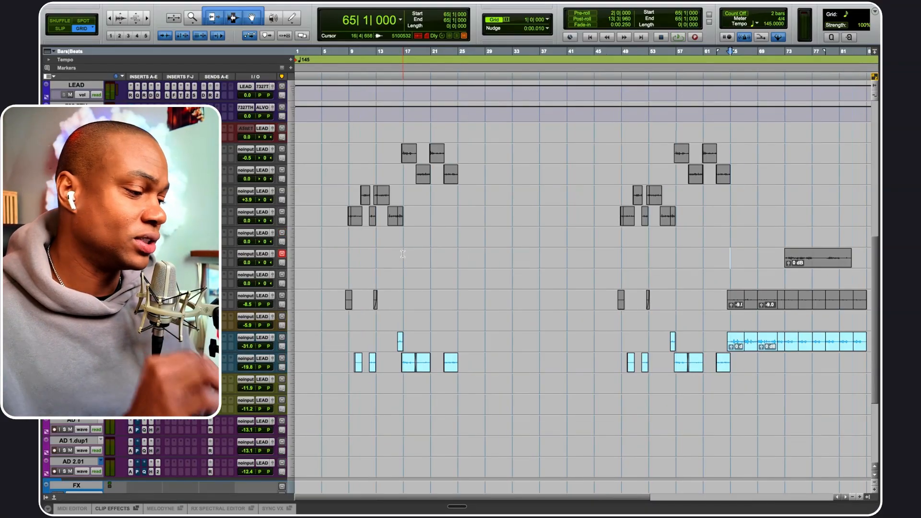
drag(478, 146, 294, 385)
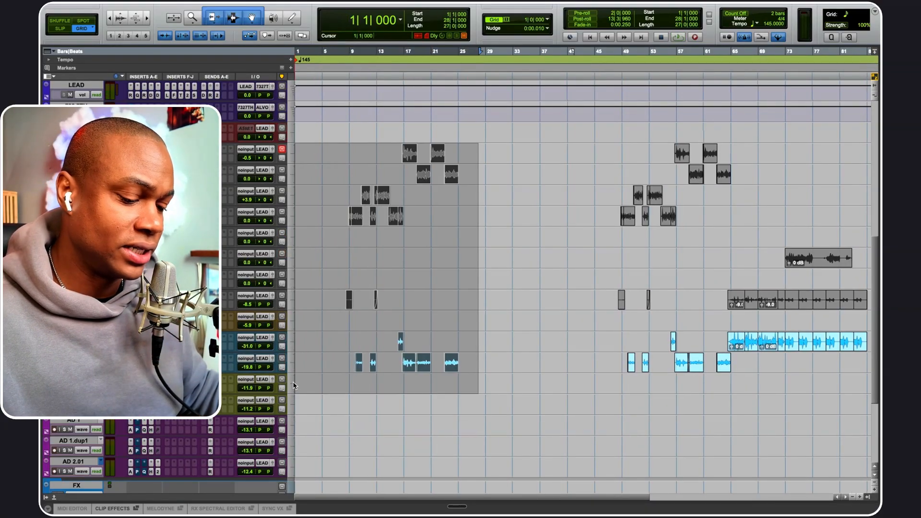
key(alt+f)
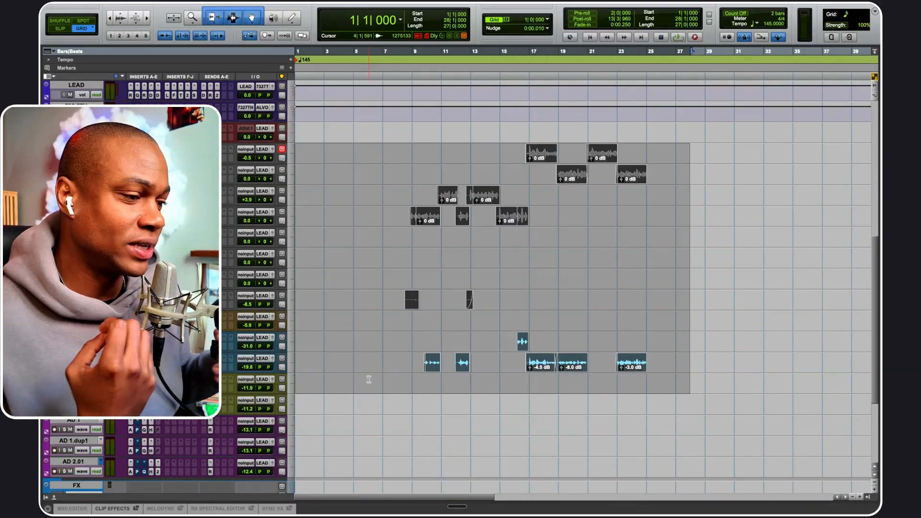
Inspect the first section's beat clips above the vocals, and select bars 8 to 29 from LEAD 5.01 down to LEAD 2.dup1
scroll(471, 319, down, 3)
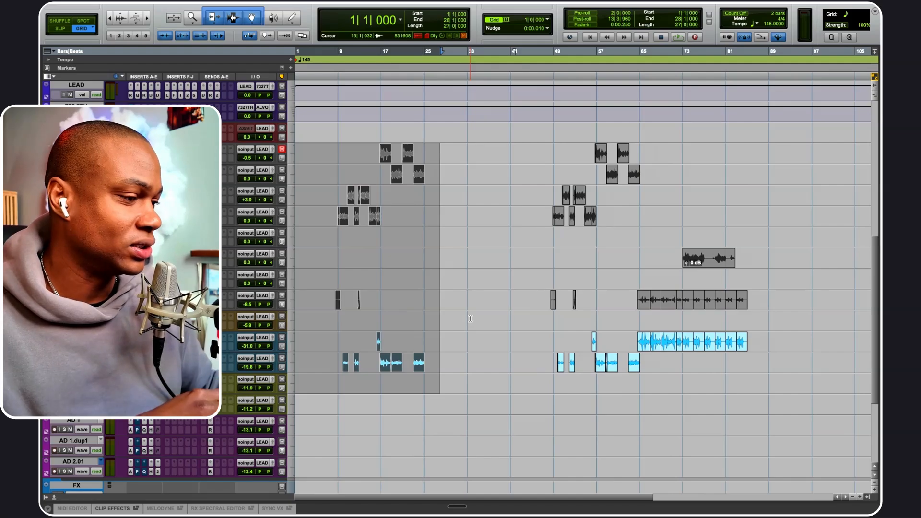
scroll(471, 318, up, 10)
scroll(471, 324, up, 3)
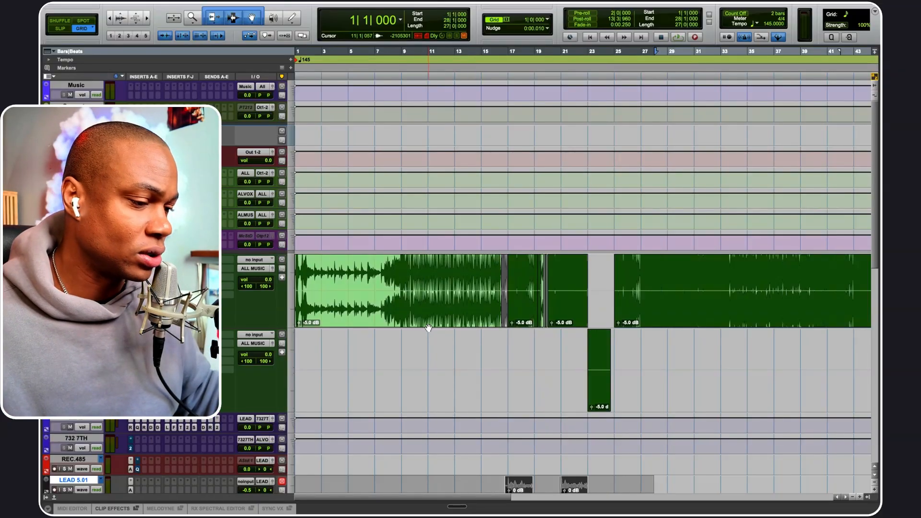
scroll(428, 327, down, 5)
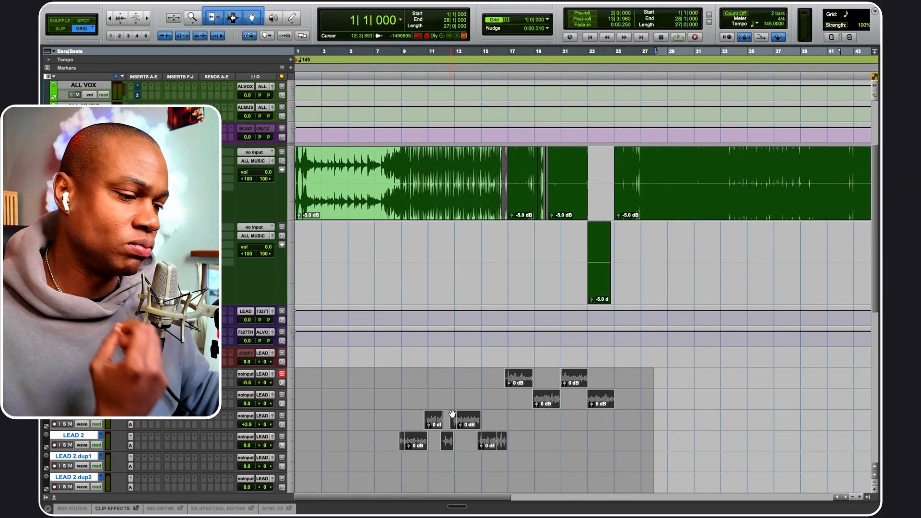
double_click(394, 378)
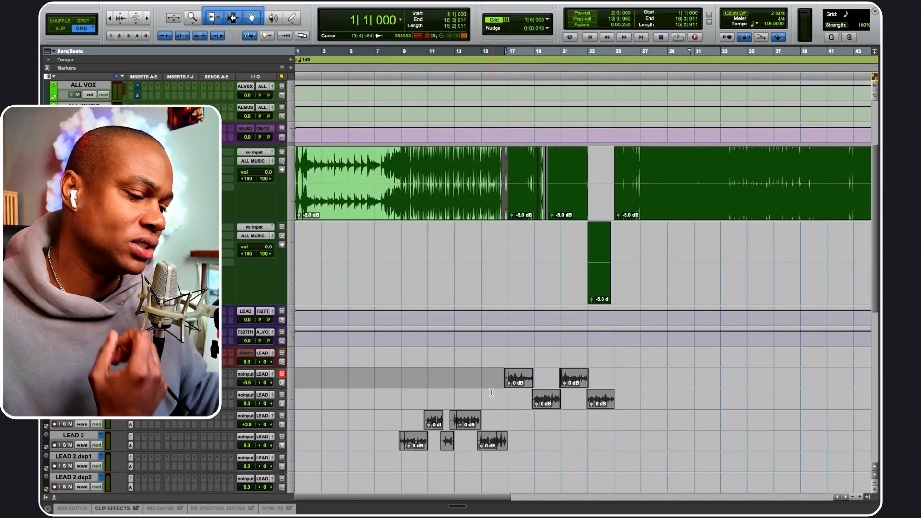
drag(390, 377, 638, 401)
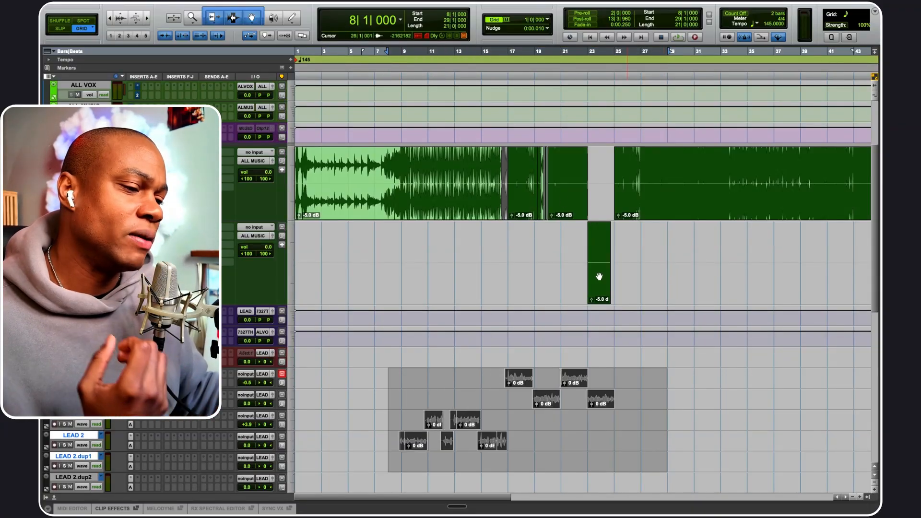
Select all clips on BEAT 1.01, and in contrast bars 8 to 27 from LEAD 5.01 down to LEAD 2.dup1
triple_click(441, 169)
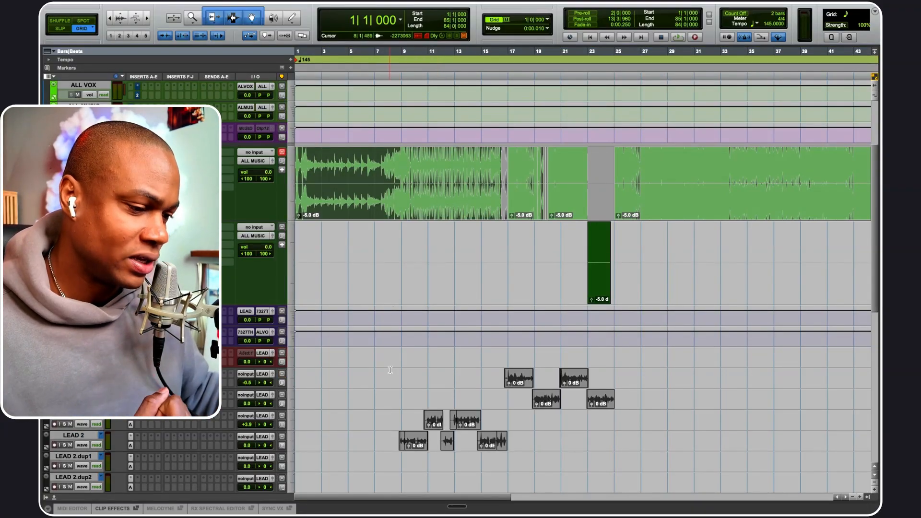
click(388, 375)
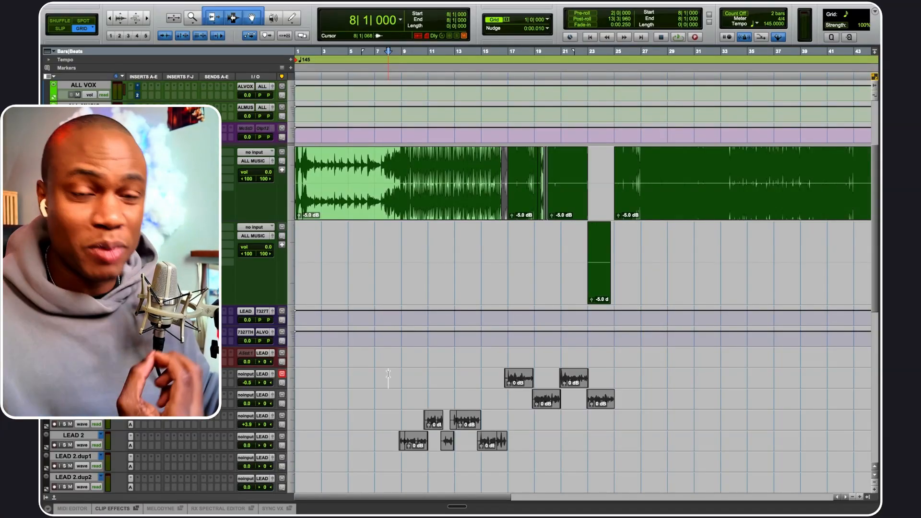
drag(388, 374, 642, 467)
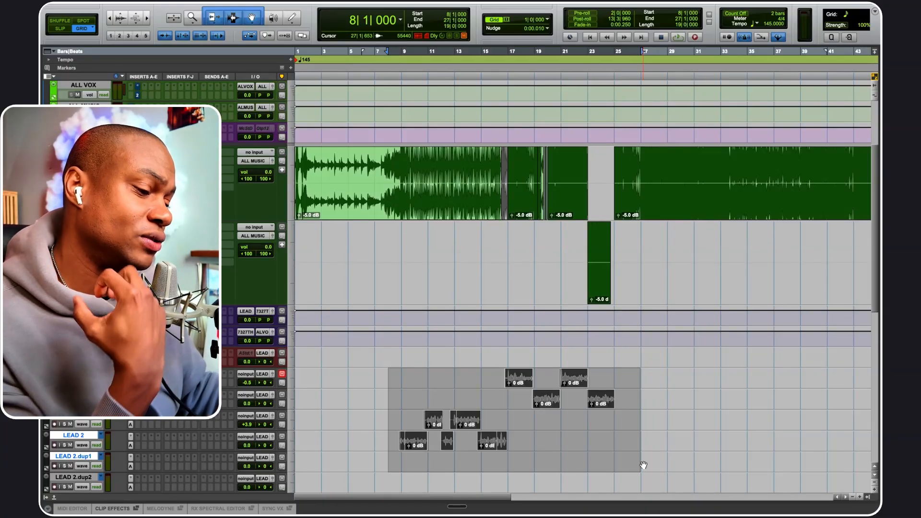
Select bars 7 to 27 from LEAD 2 up to LEAD 5.01, and clear the clip highlighting
drag(639, 450, 376, 383)
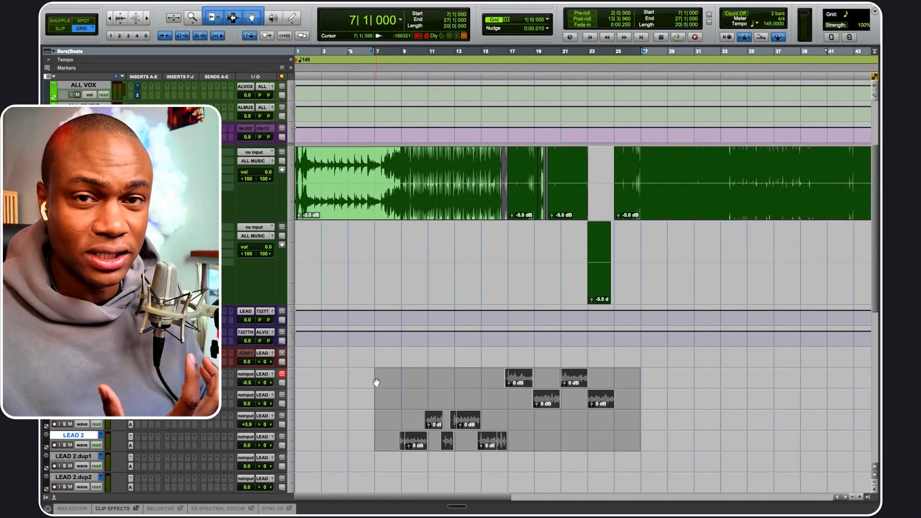
click(641, 434)
scroll(641, 430, down, 5)
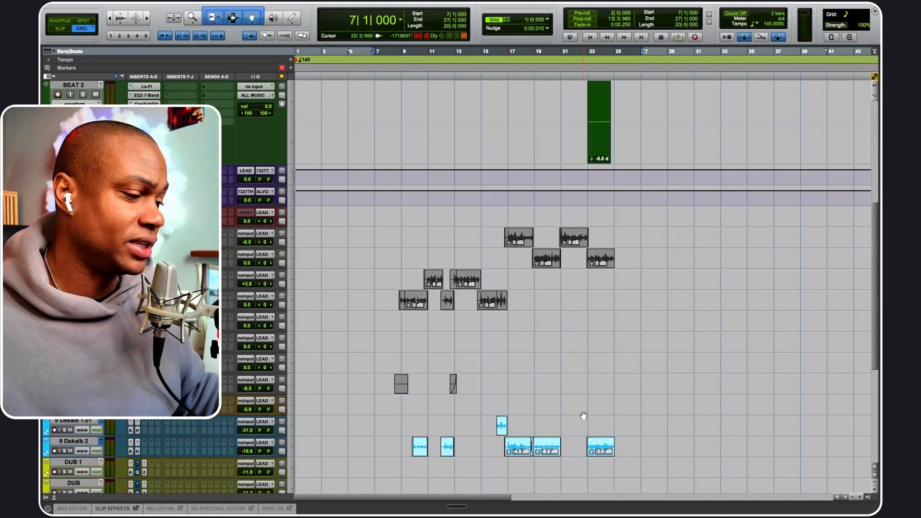
Examine how the lead and 9 Dekalb clips are laid out across the first section and bars 49 to 85
scroll(576, 394, right, 10)
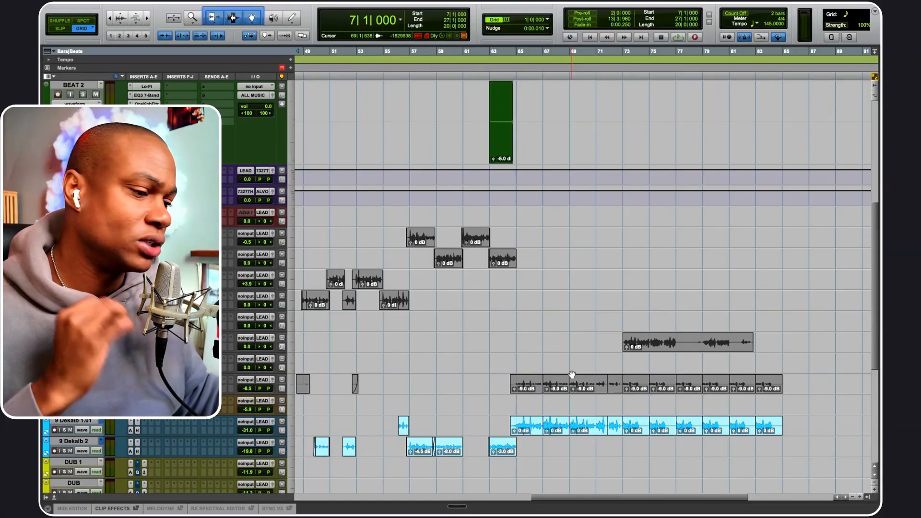
scroll(572, 374, down, 3)
scroll(572, 373, left, 5)
scroll(572, 373, down, 3)
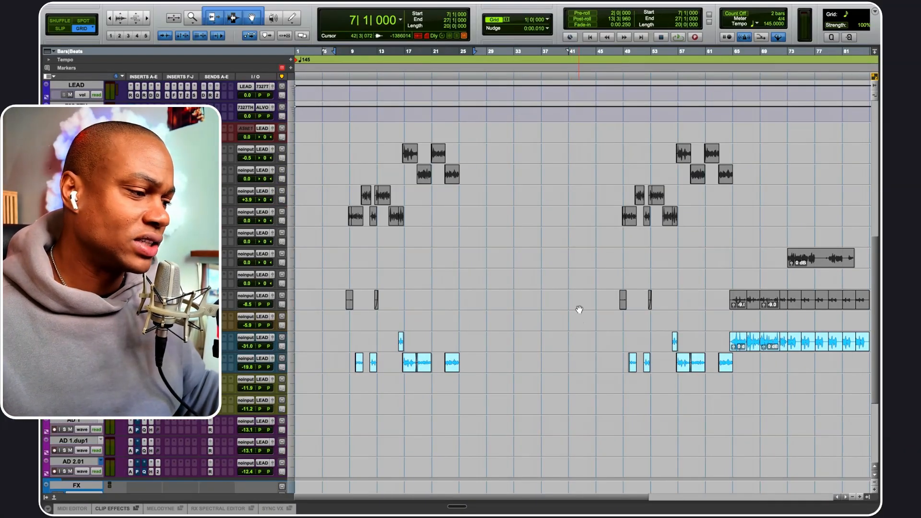
scroll(579, 307, up, 5)
scroll(579, 308, right, 1)
scroll(579, 308, right, 5)
scroll(579, 307, down, 5)
scroll(579, 308, up, 3)
scroll(579, 308, left, 2)
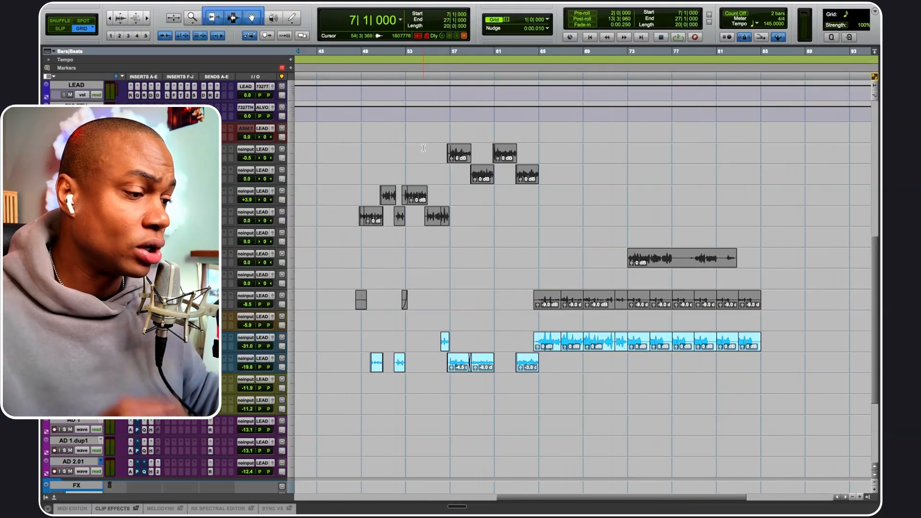
Select the vocal clips from about bar 48 to 85, and in contrast all clips on BEAT 1.01
drag(353, 146, 763, 393)
key(n)
scroll(763, 395, up, 5)
triple_click(419, 170)
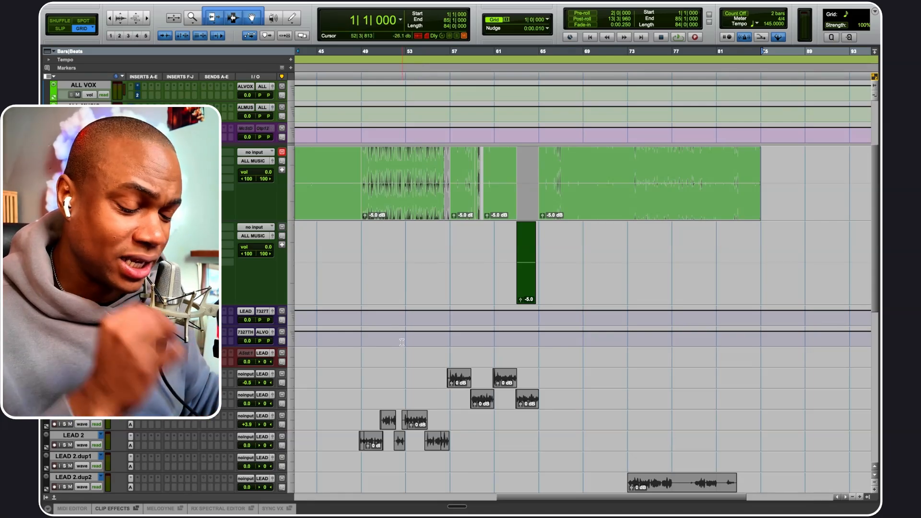
Select bars 45 to 85 from LEAD 5.01 down to DUB 1, and place the edit cursor at bar 73 on 9 Dekalb 2
scroll(391, 386, down, 3)
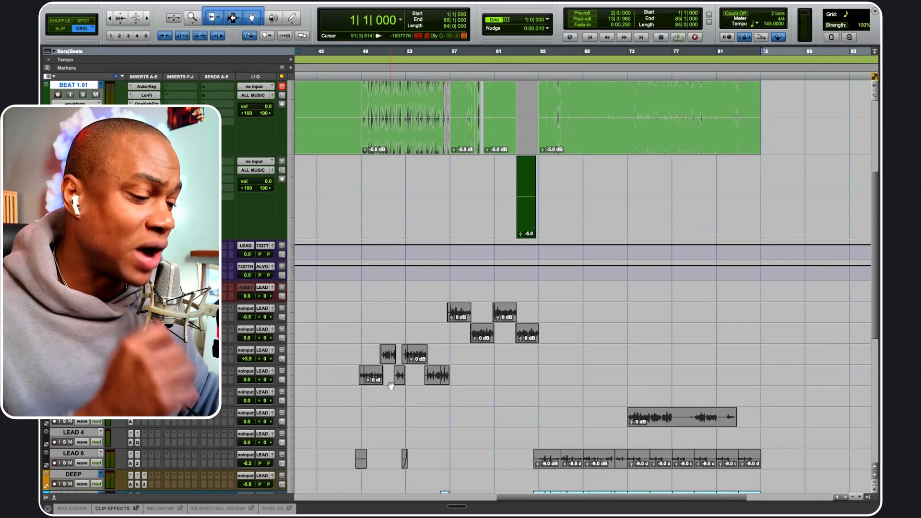
scroll(392, 386, down, 8)
drag(319, 125, 760, 364)
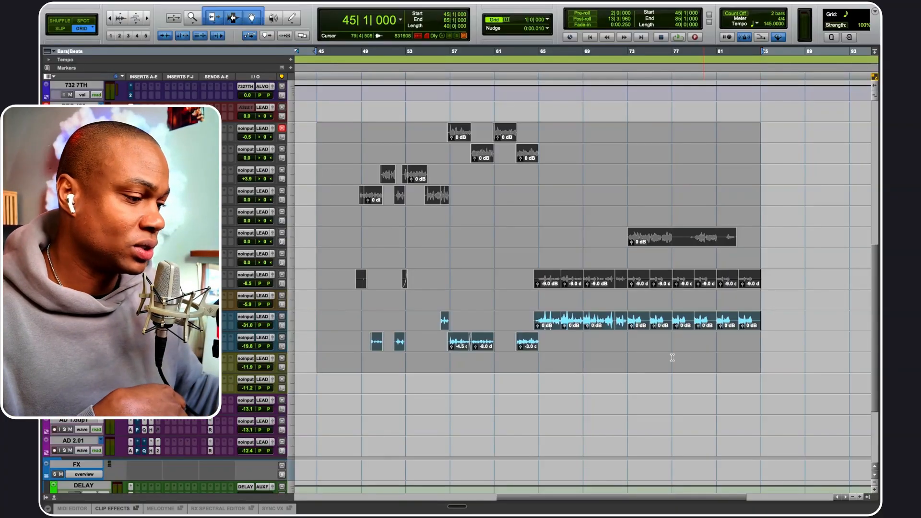
click(624, 338)
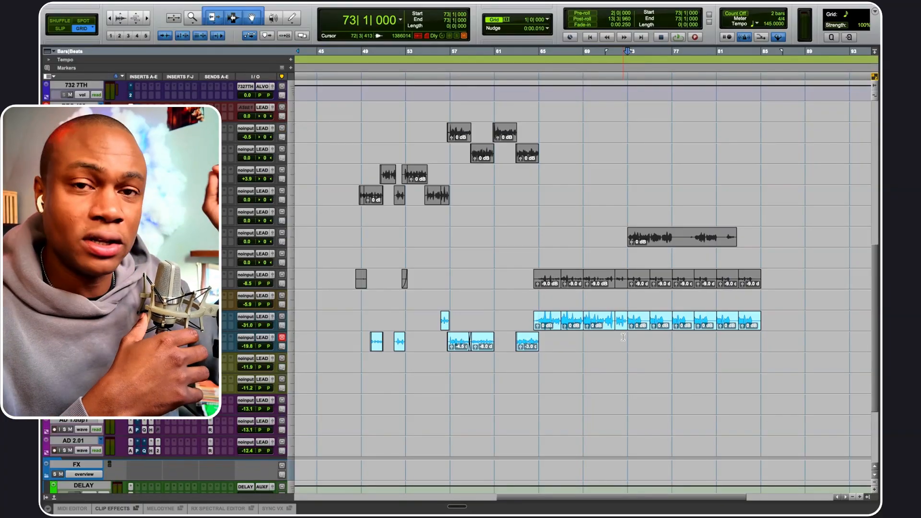